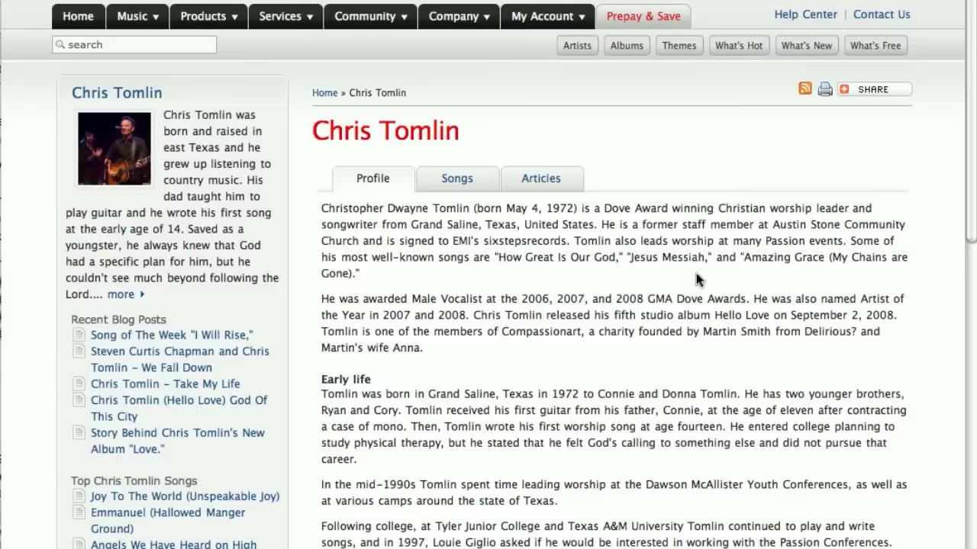
Select the entire GFDL footer HTML code block on WikiEducator's license page.
scroll(696, 273, "down", 5)
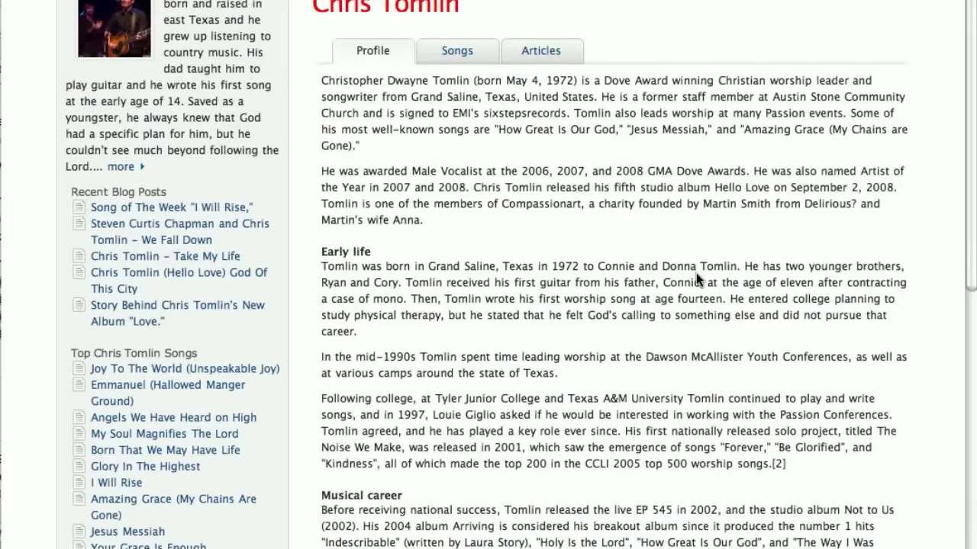
scroll(695, 273, "down", 15)
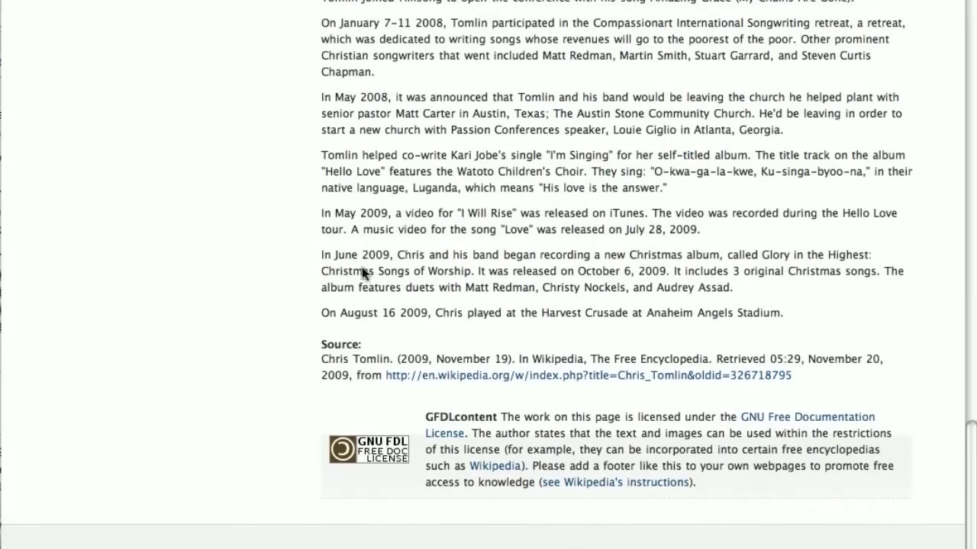
scroll(453, 341, "down", 2)
scroll(328, 328, "down", 1)
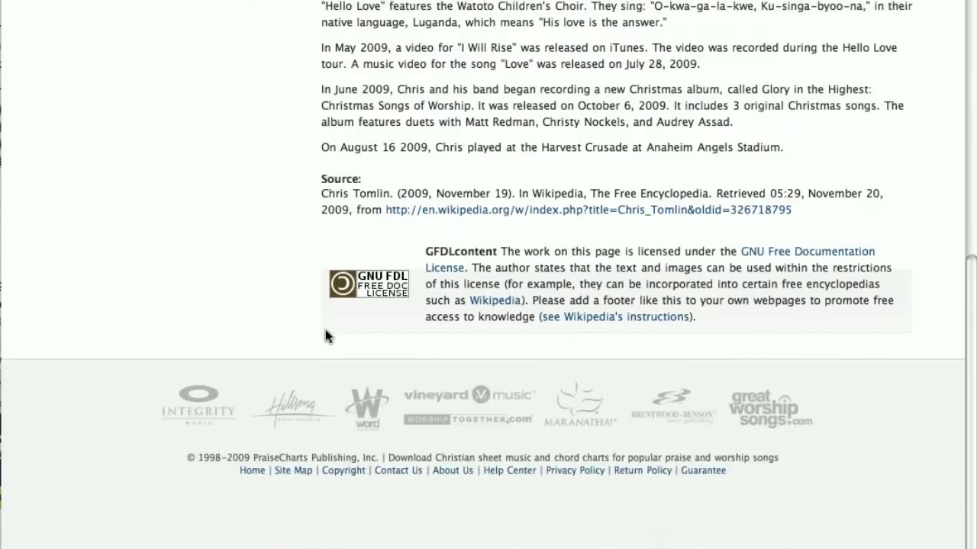
scroll(325, 337, "down", 2)
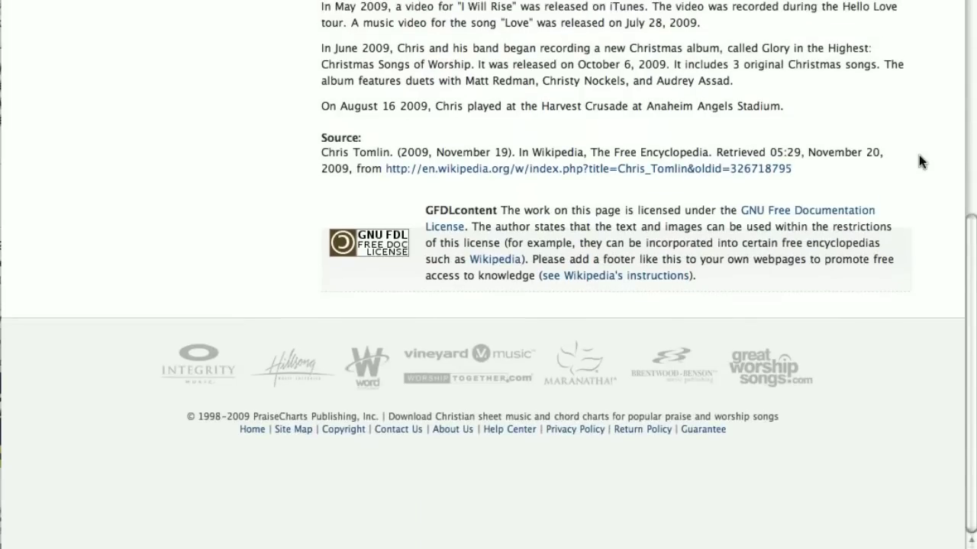
scroll(774, 255, "up", 2)
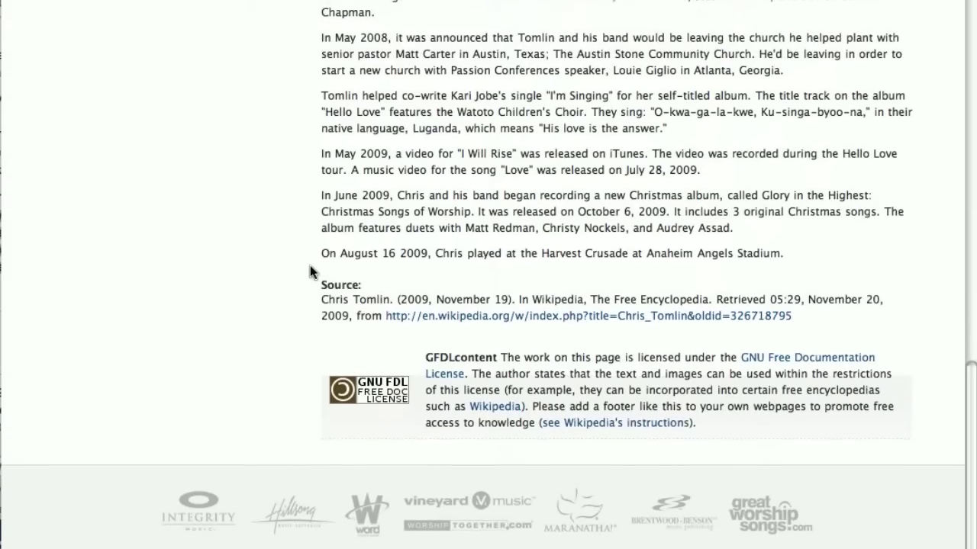
scroll(298, 363, "down", 2)
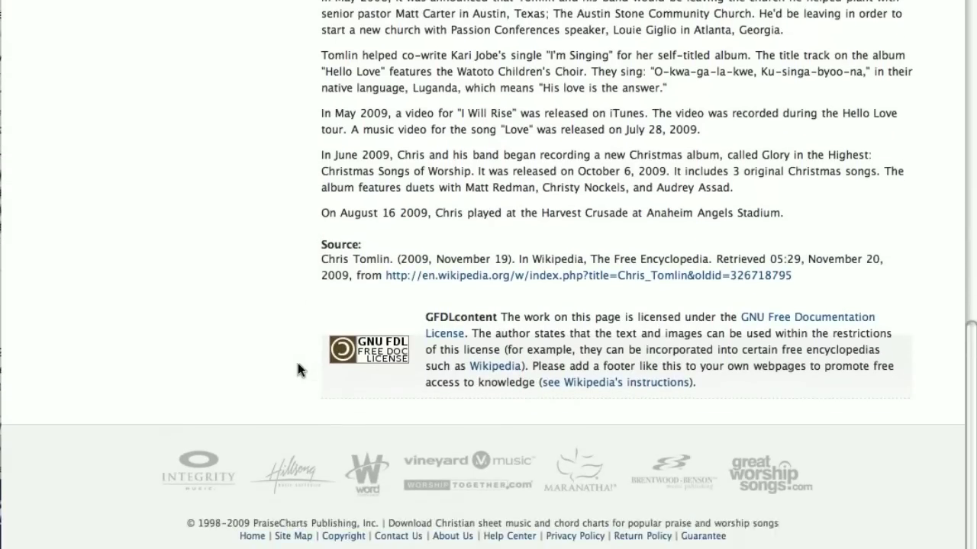
scroll(305, 313, "down", 2)
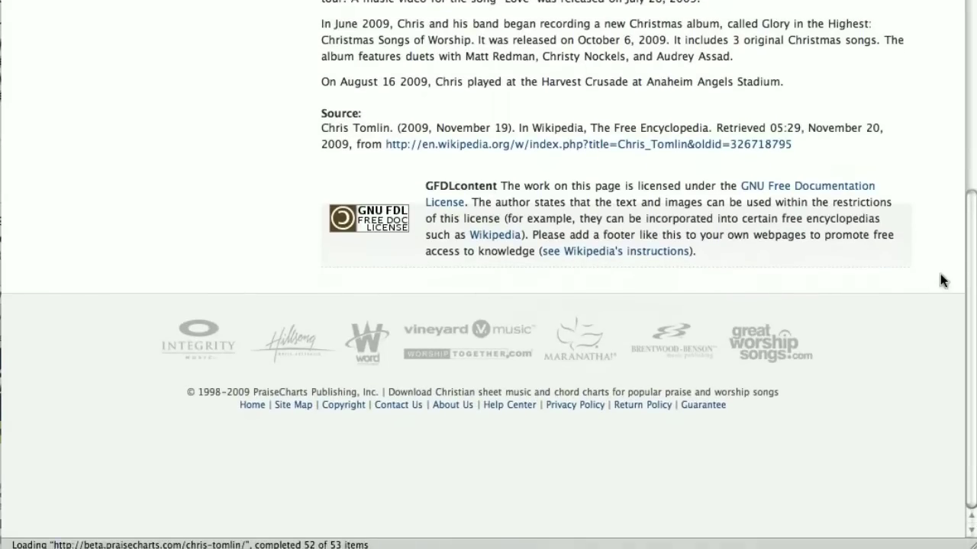
scroll(905, 198, "up", 3)
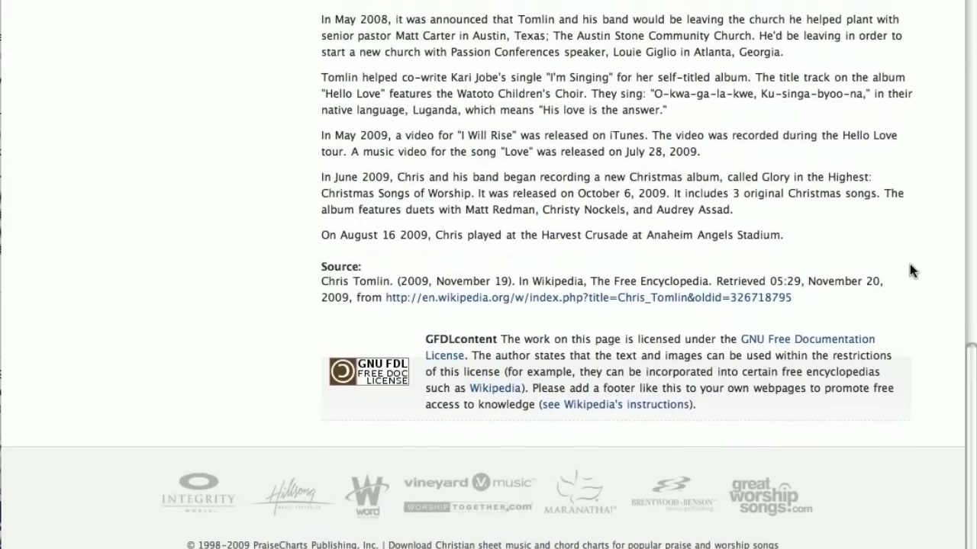
scroll(731, 275, "up", 1)
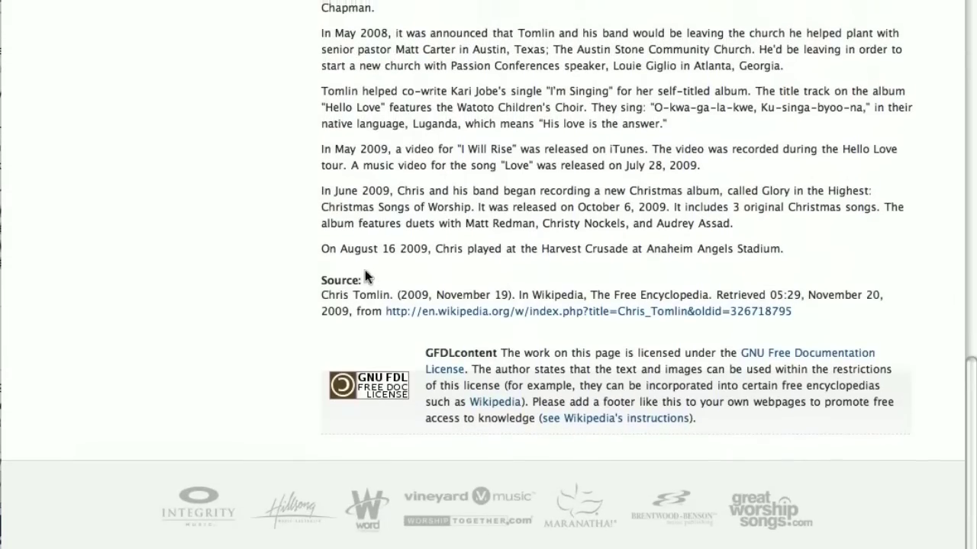
scroll(320, 278, "down", 2)
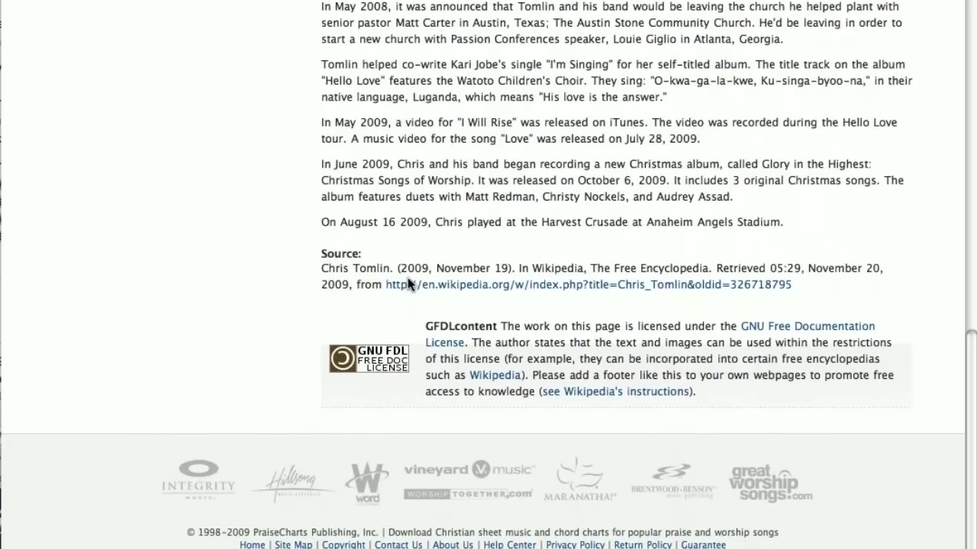
scroll(447, 258, "up", 2)
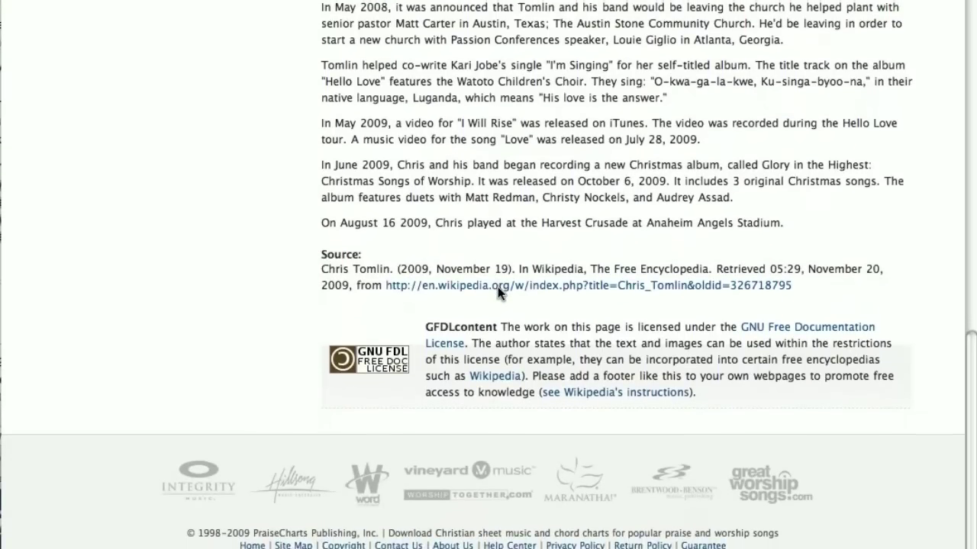
scroll(538, 240, "down", 3)
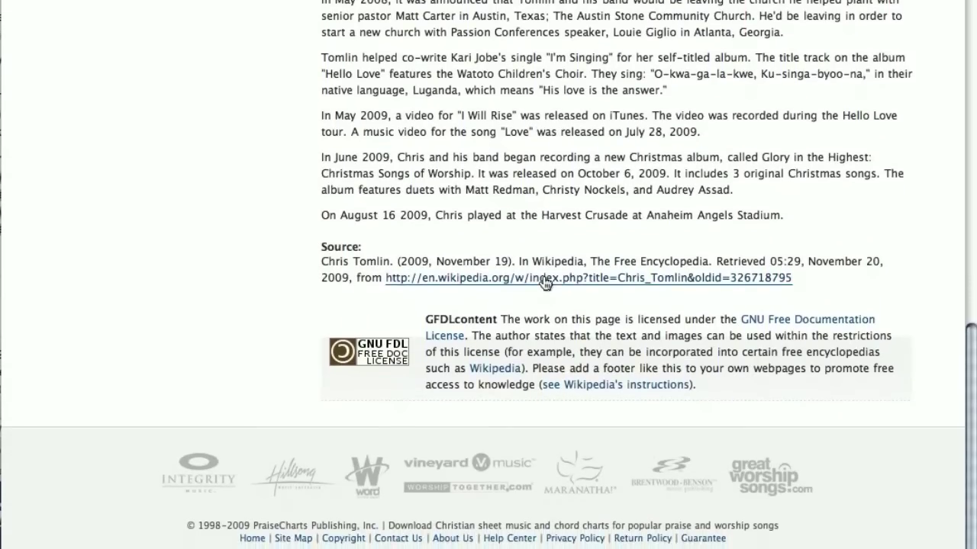
scroll(307, 283, "down", 4)
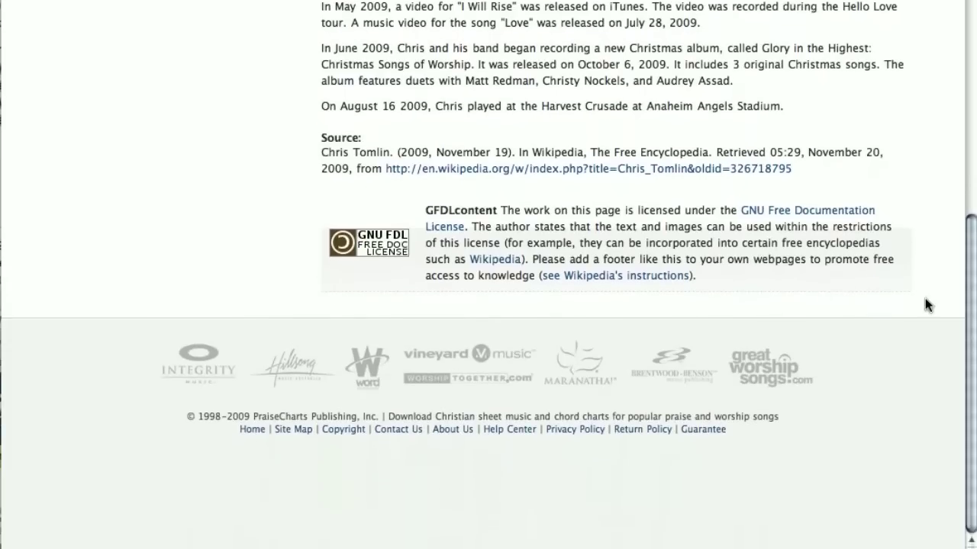
scroll(424, 255, "up", 3)
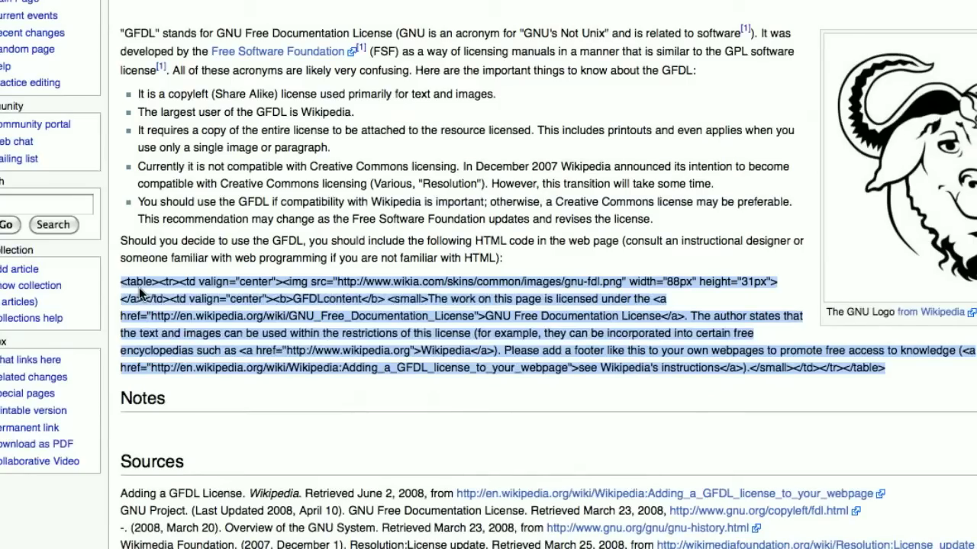
left_click(119, 287)
left_click_drag(119, 276, 878, 360)
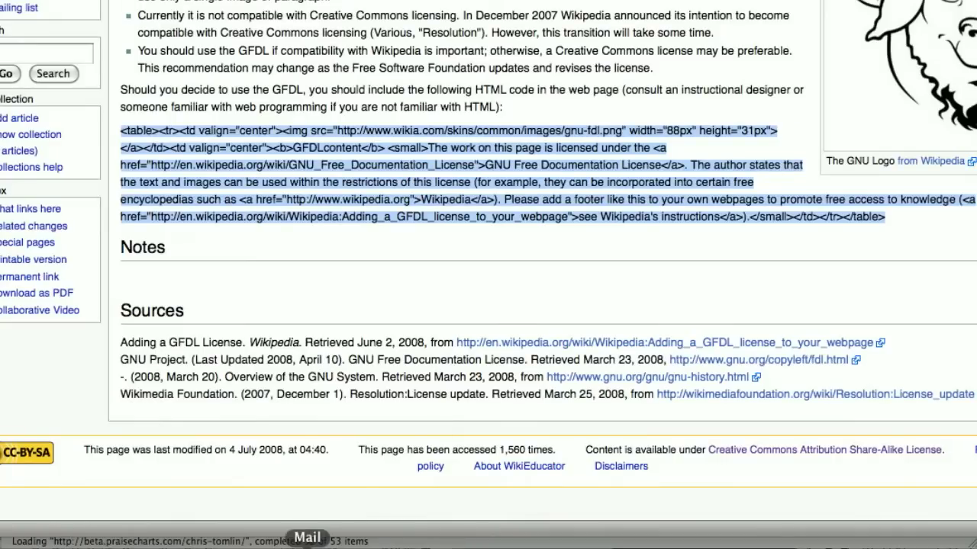
left_click(308, 543)
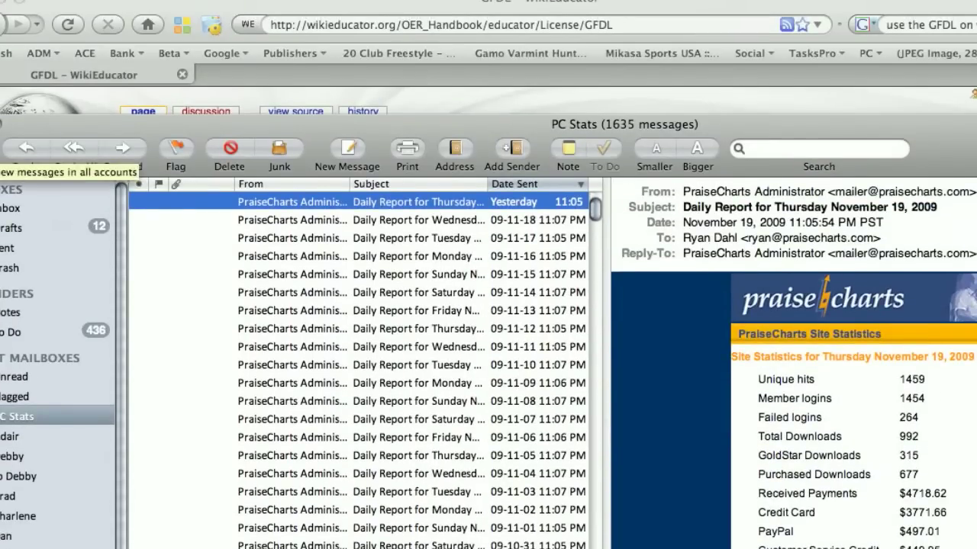
Send a new e-mail titled 'Creative Commons HTML Code' with the code to two recipients.
key("super+n")
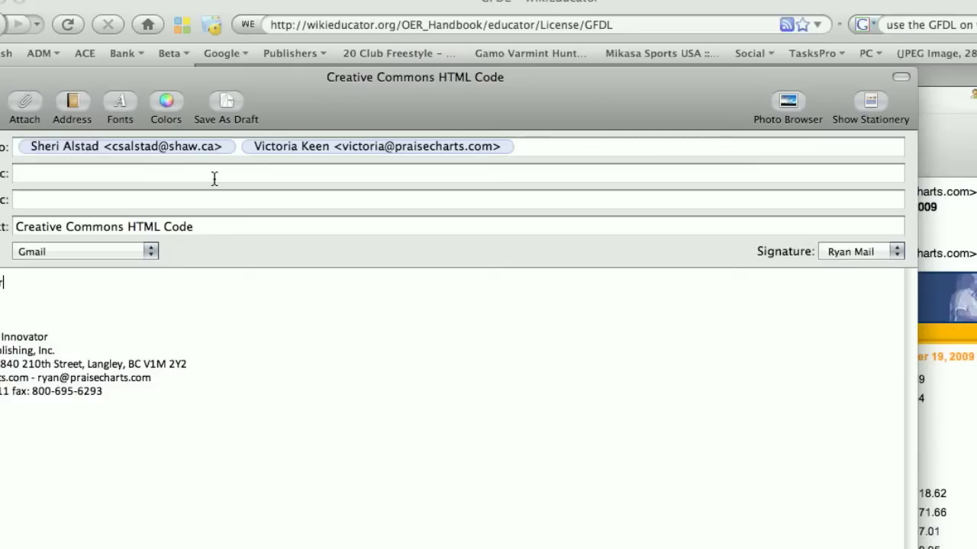
key("super+shift+d")
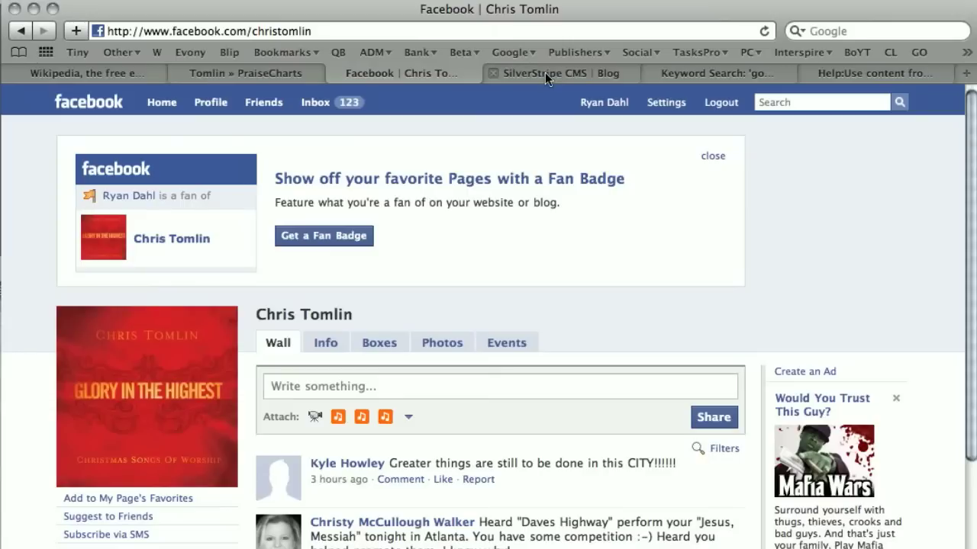
Select the Wikipedia source URL in the Chris Tomlin Full Bio editor.
left_click(545, 72)
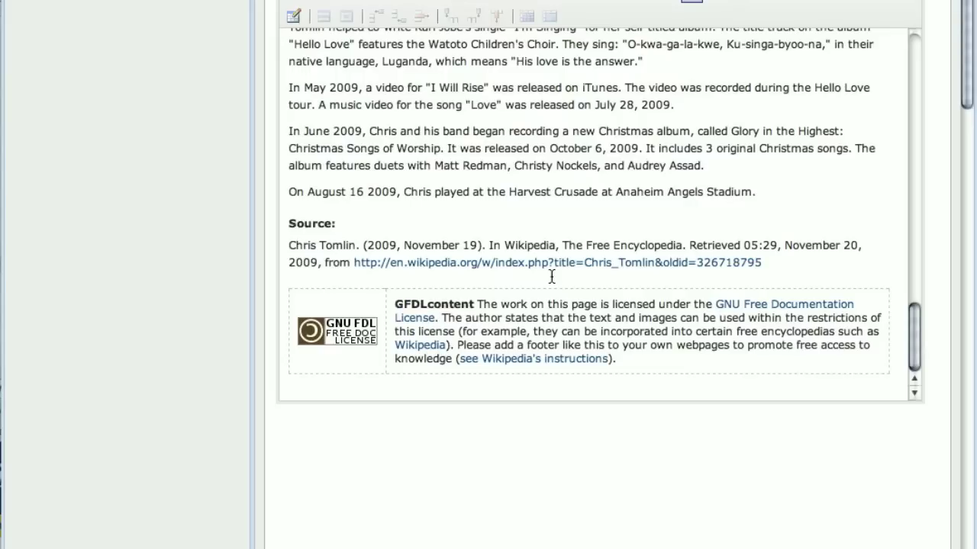
scroll(476, 272, "up", 1)
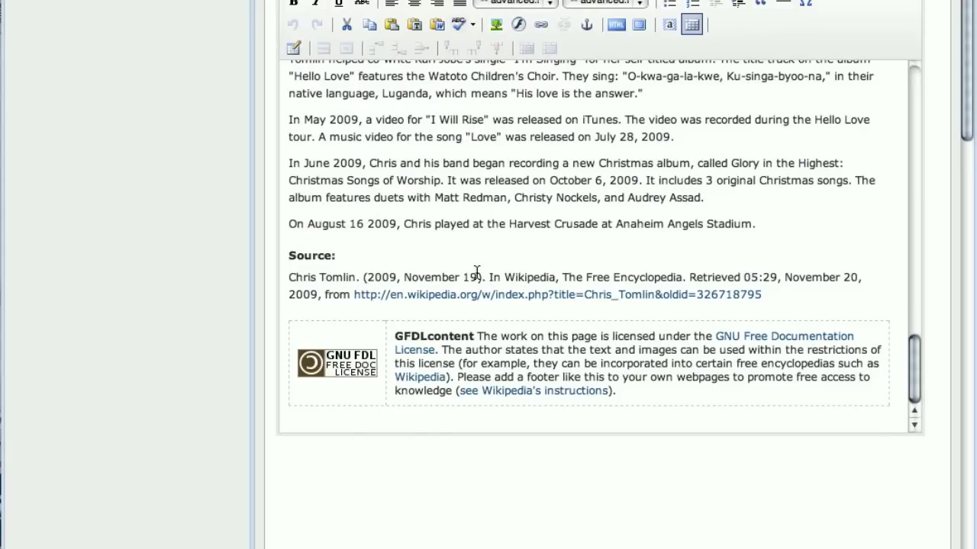
scroll(477, 272, "down", 1)
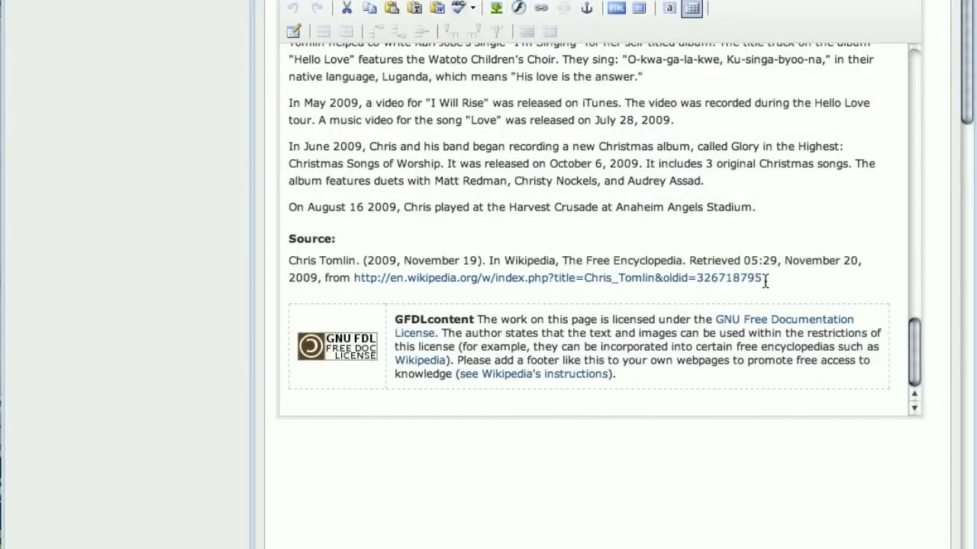
left_click_drag(766, 281, 353, 277)
scroll(515, 261, "up", 3)
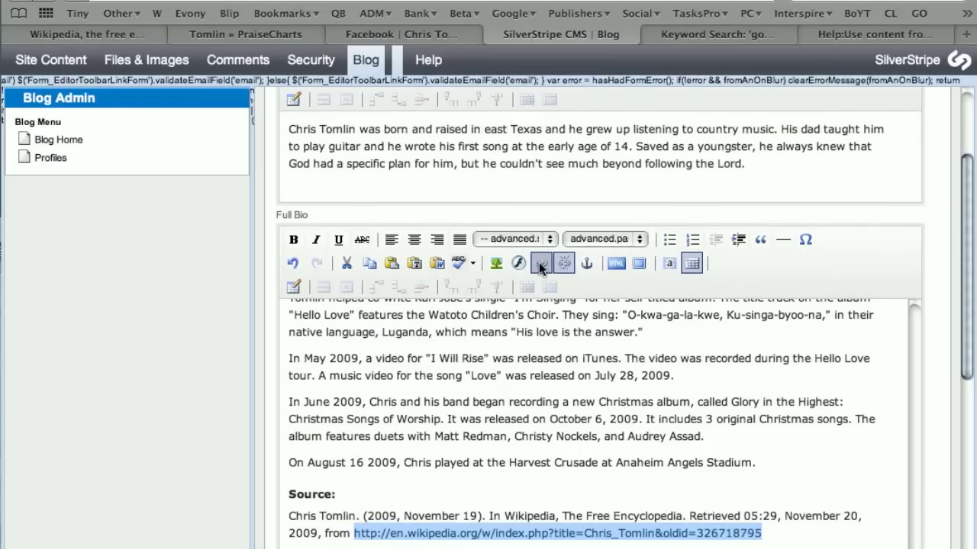
Make the selected Wikipedia URL a new-window link and view the bio's HTML source.
left_click(538, 263)
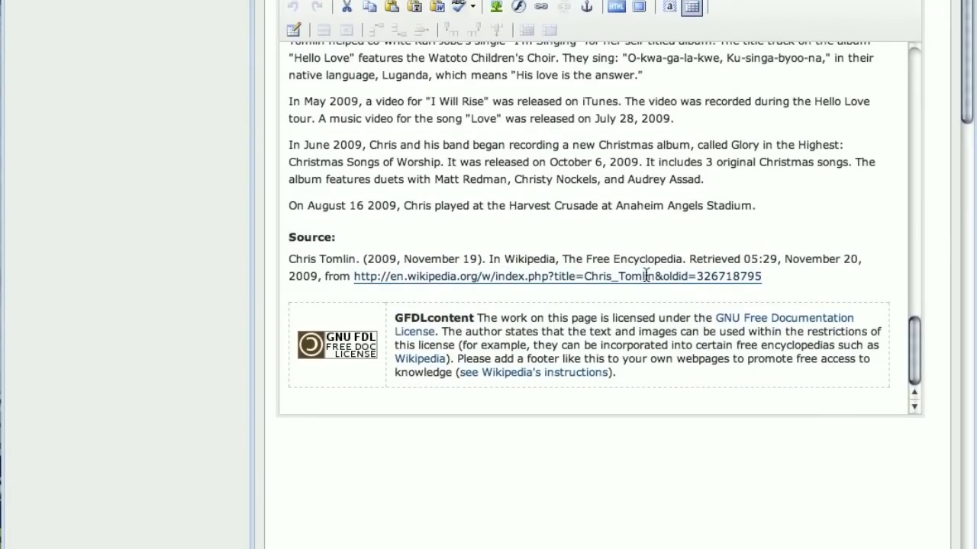
left_click(763, 277)
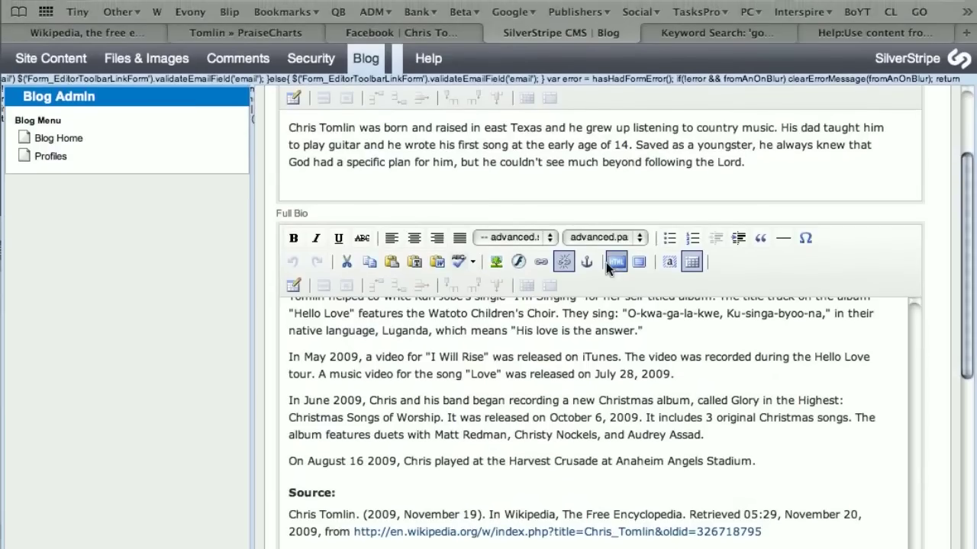
left_click(615, 270)
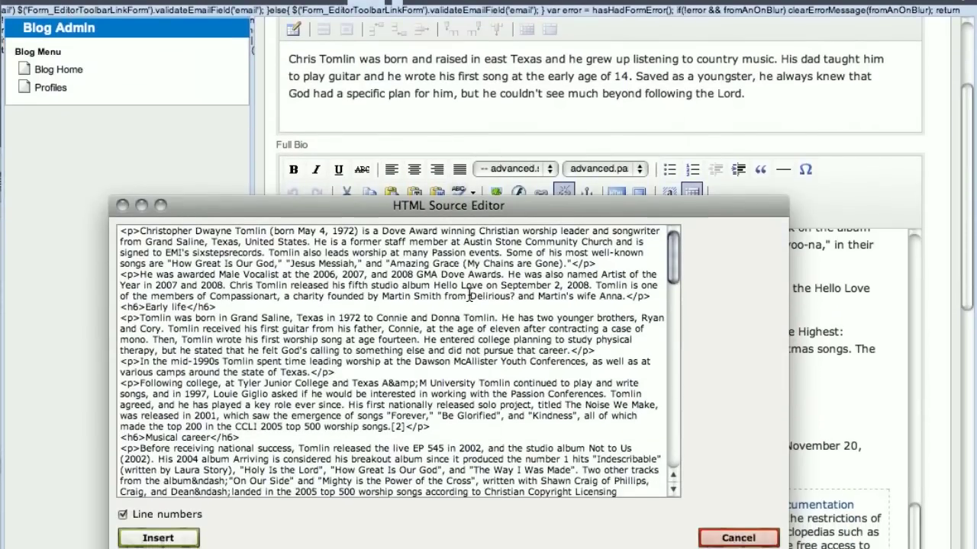
Check the GFDL license text in the HTML source, then close the source editor.
scroll(471, 286, "down", 15)
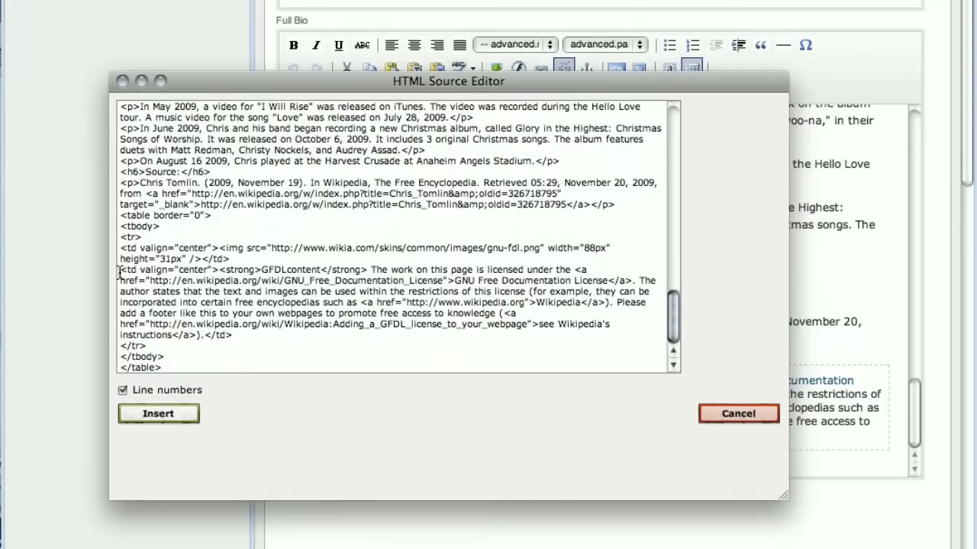
left_click_drag(119, 274, 261, 342)
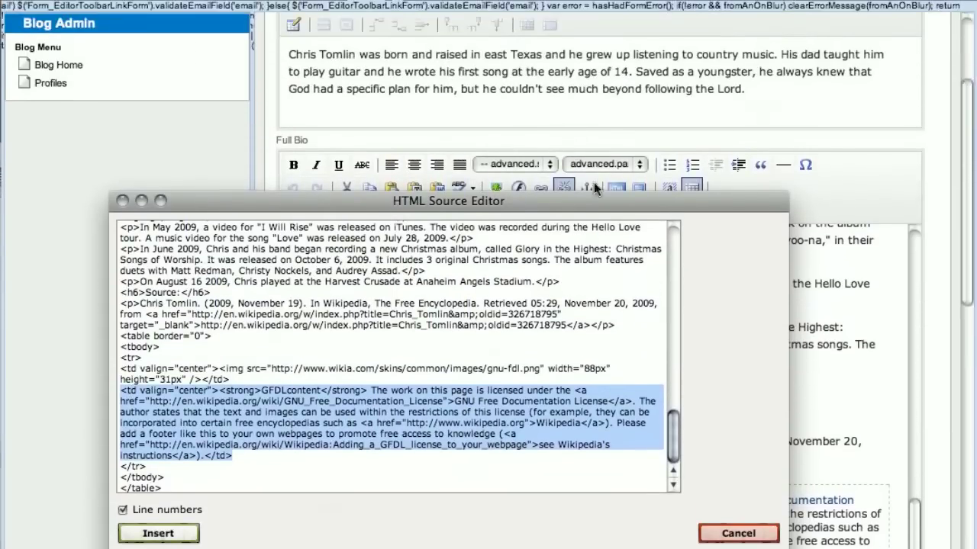
left_click_drag(593, 201, 679, 543)
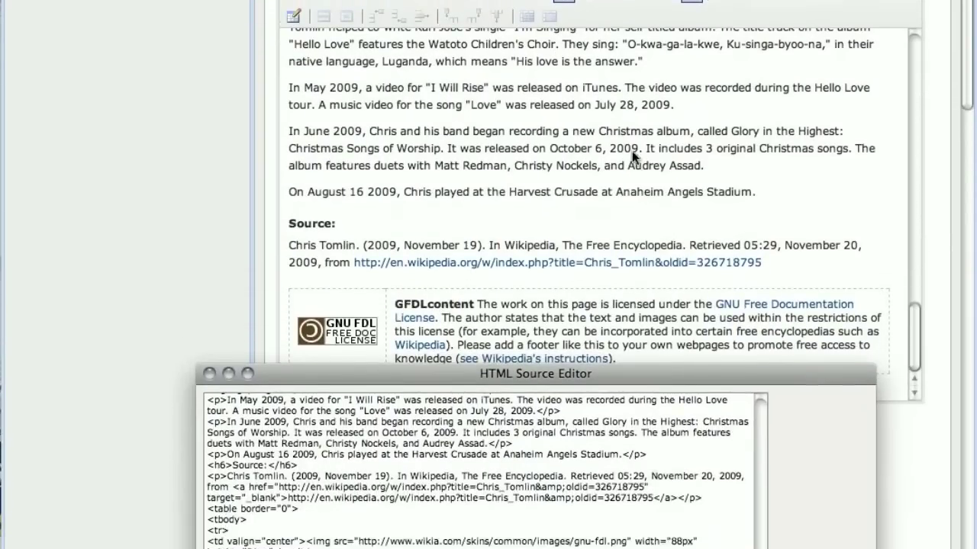
left_click(632, 151)
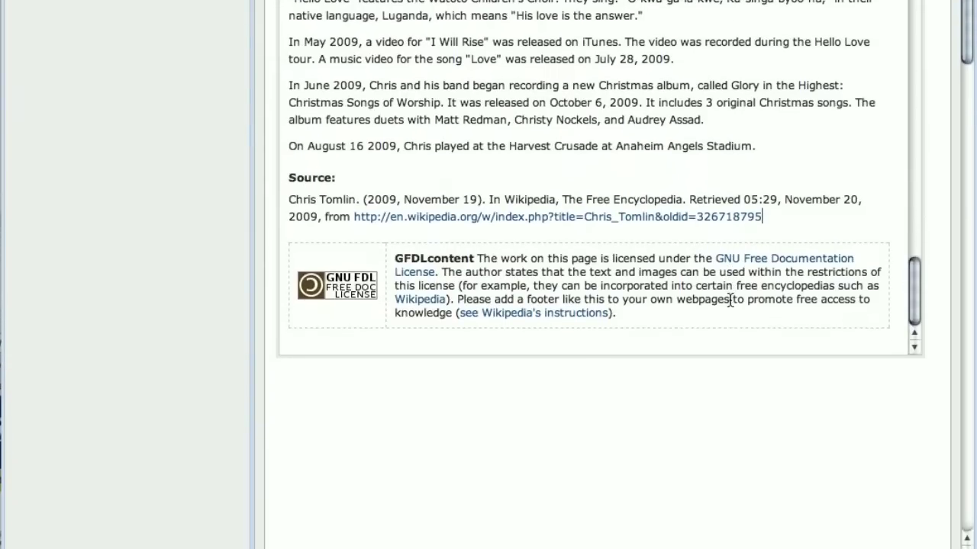
scroll(731, 286, "up", 10)
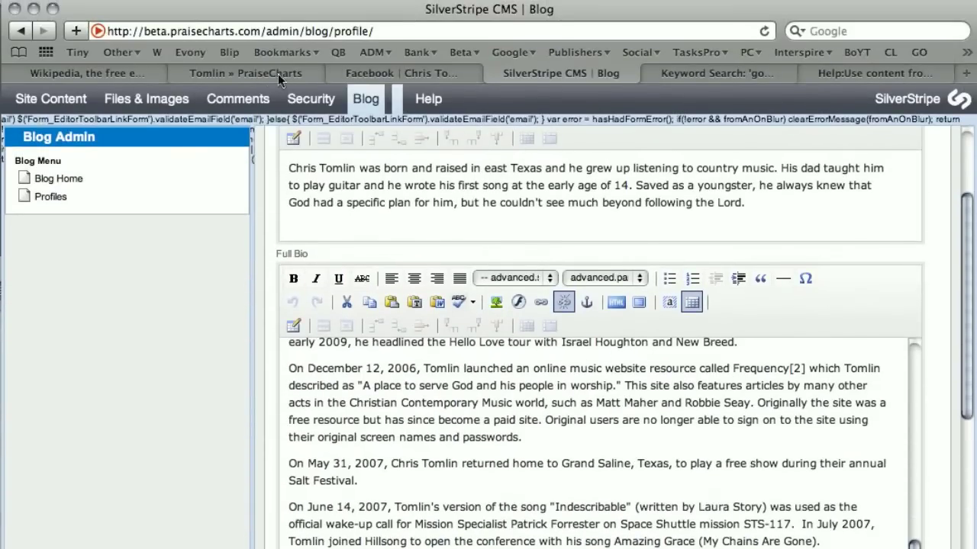
Review the public PraiseCharts Chris Tomlin page down to its Source citation.
left_click(250, 74)
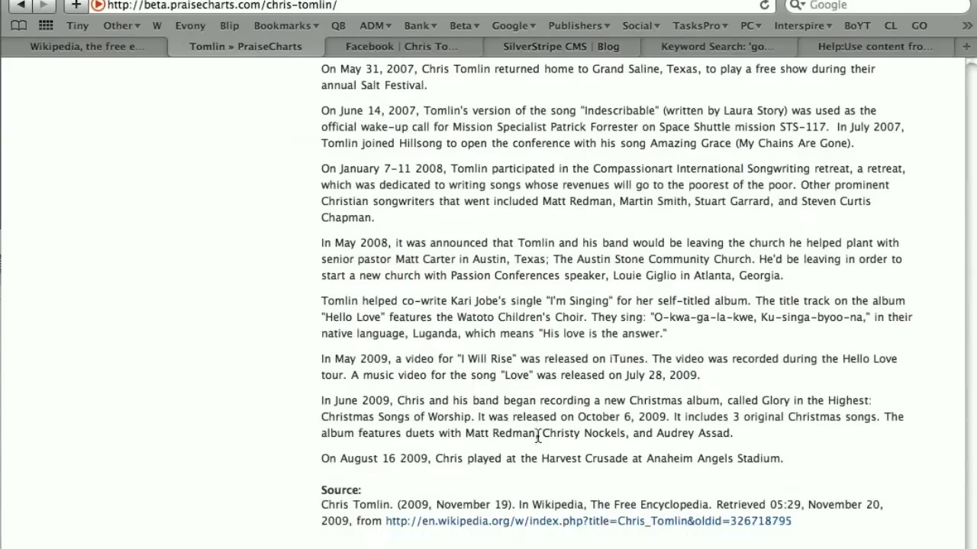
scroll(539, 337, "up", 15)
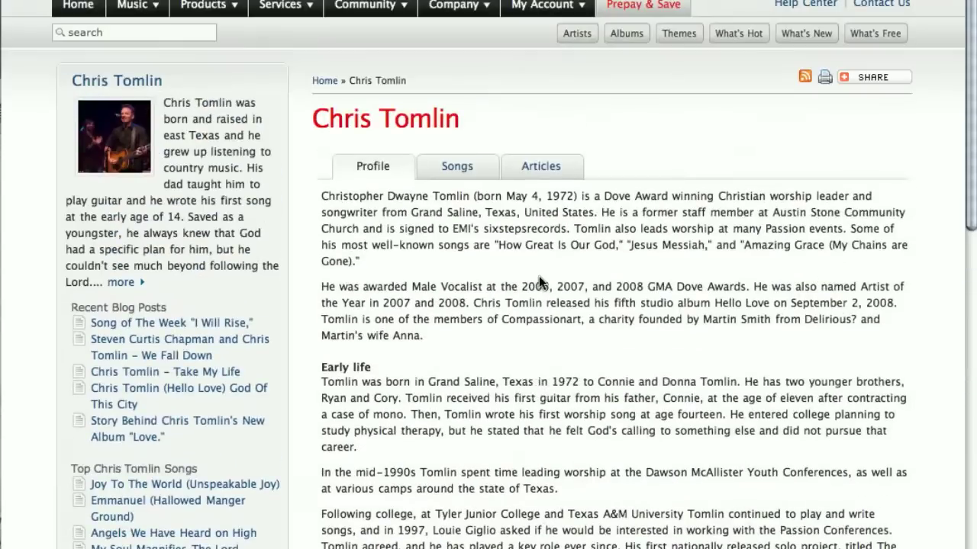
scroll(539, 278, "down", 20)
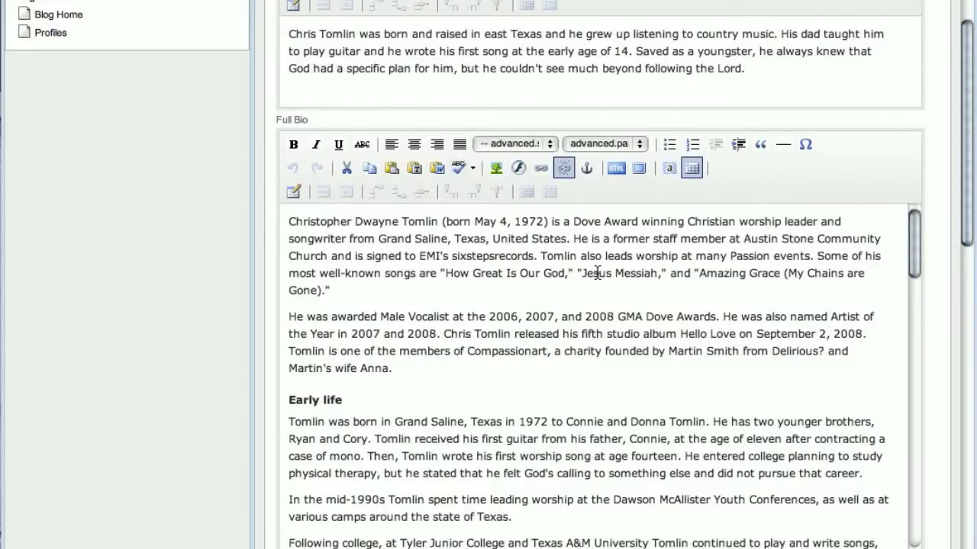
Link the word Jesus to its Wikipedia URL as an external website opening in a new window.
right_click(597, 273)
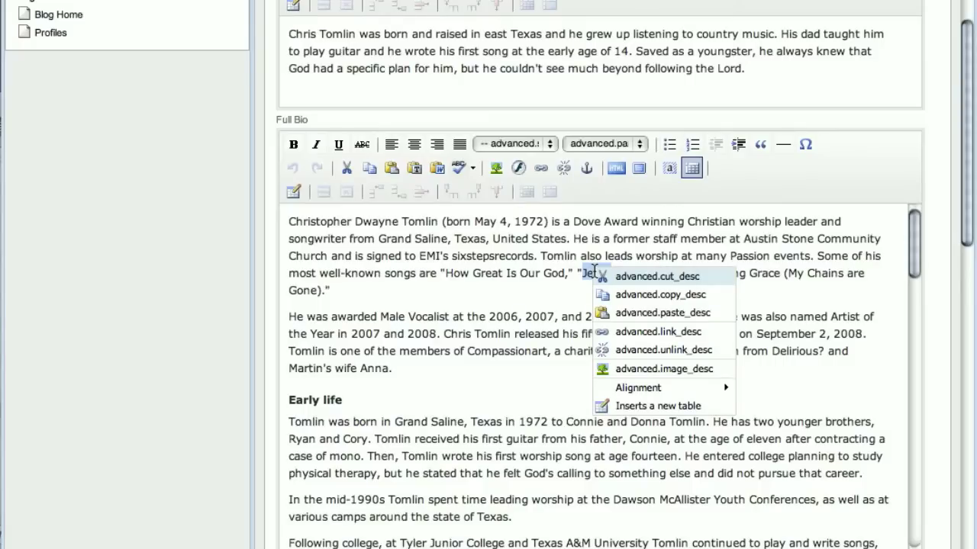
left_click(539, 168)
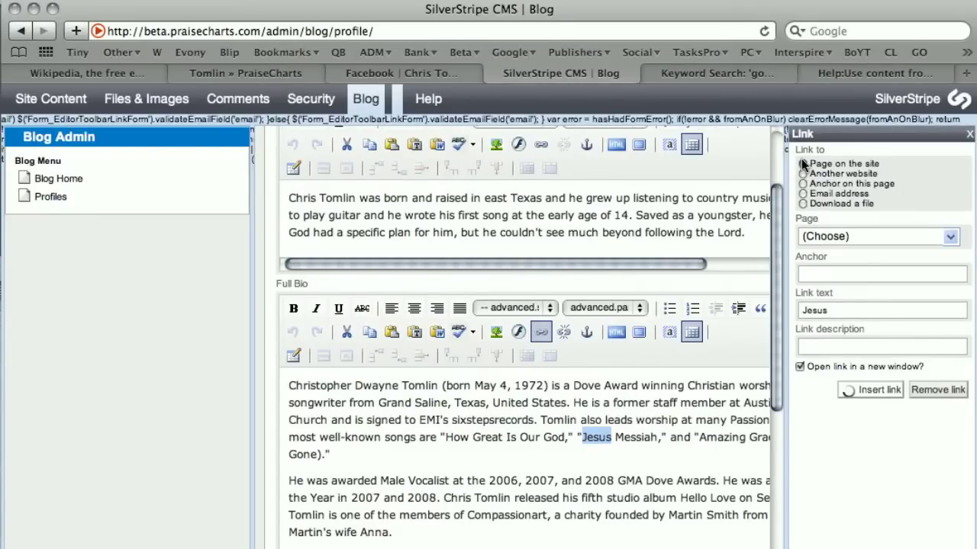
left_click(949, 237)
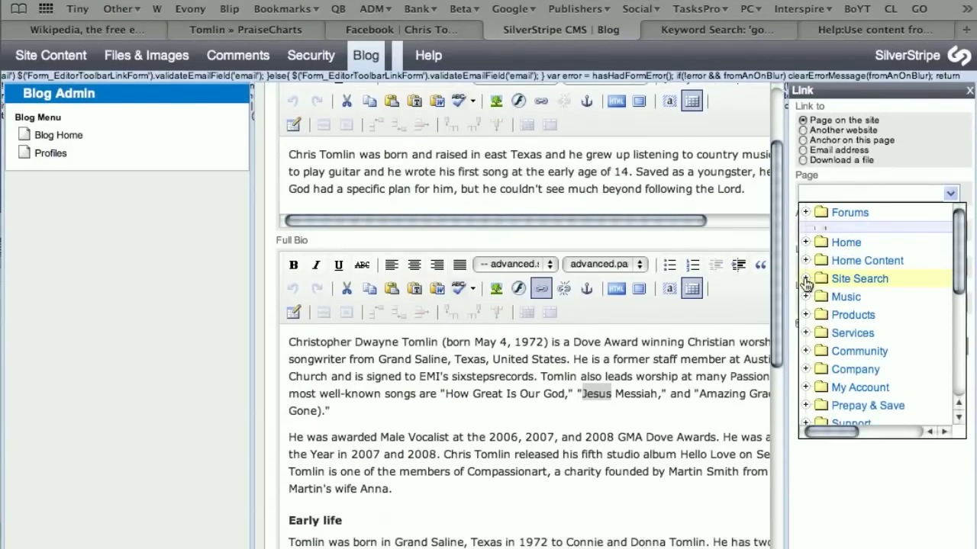
left_click(839, 296)
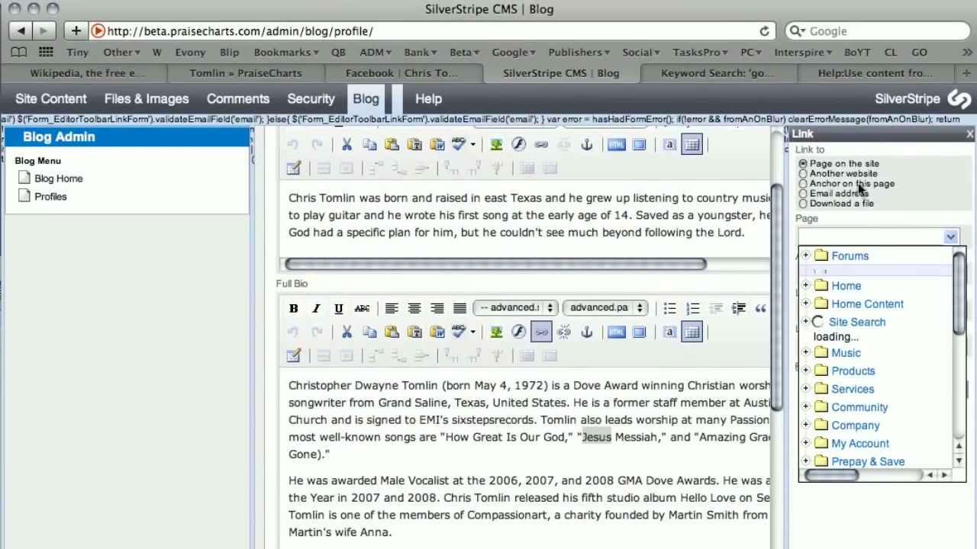
left_click(803, 174)
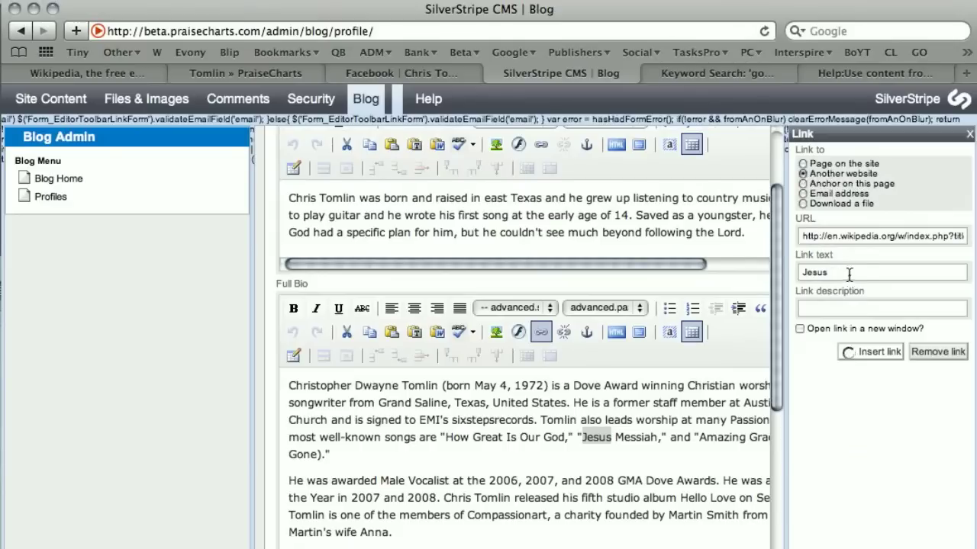
triple_click(850, 232)
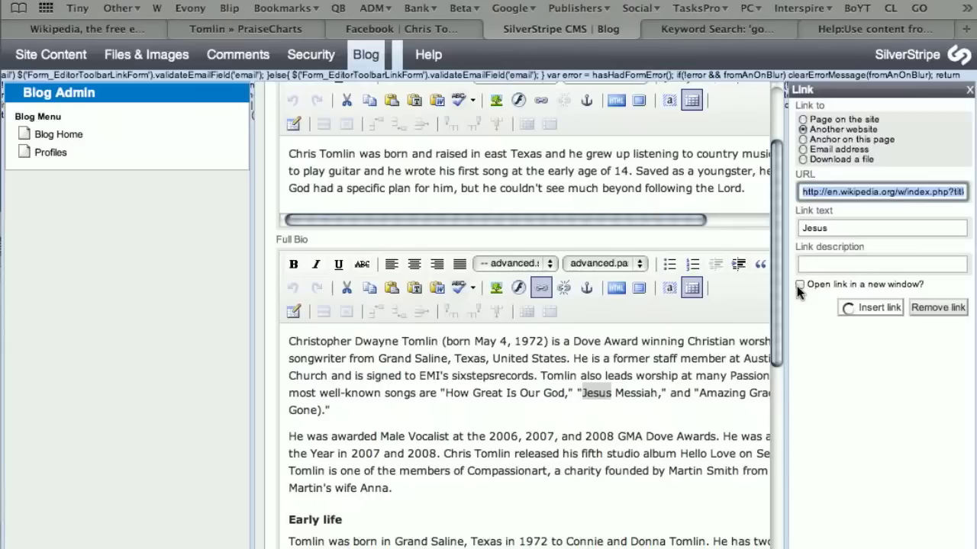
left_click(799, 284)
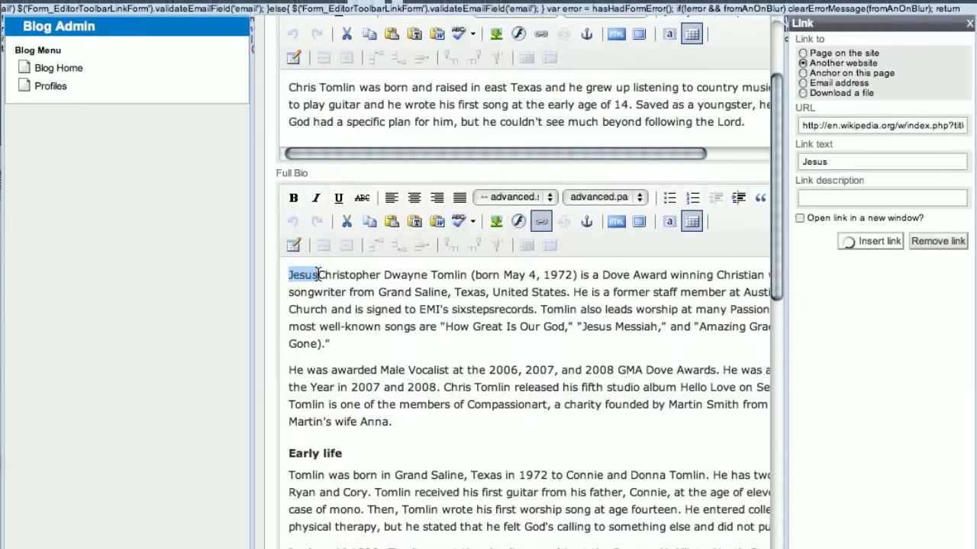
Delete the misplaced Jesus link at the start of the Full Bio.
left_click(319, 275)
key("BackSpace")
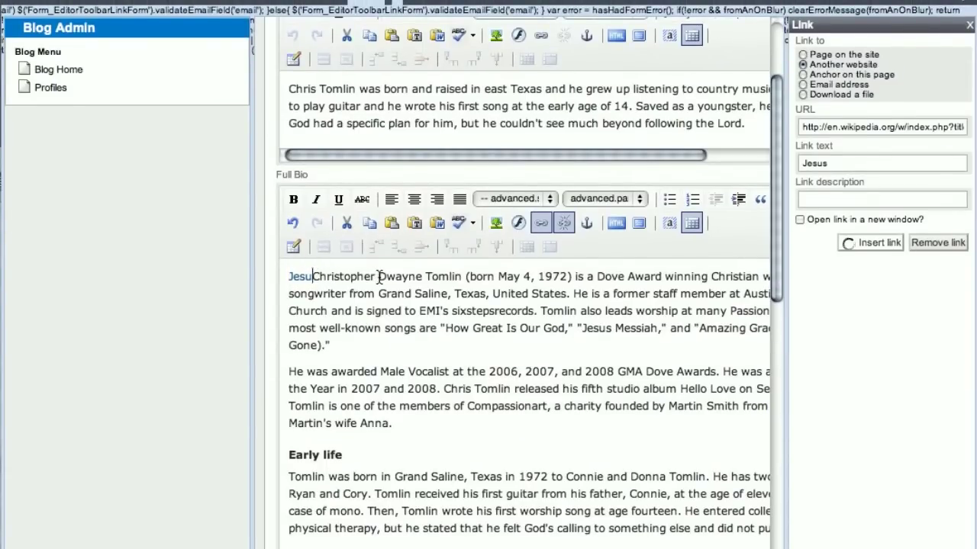
key("BackSpace")
key("BackSpace")
key("BackSpace")
key("BackSpace")
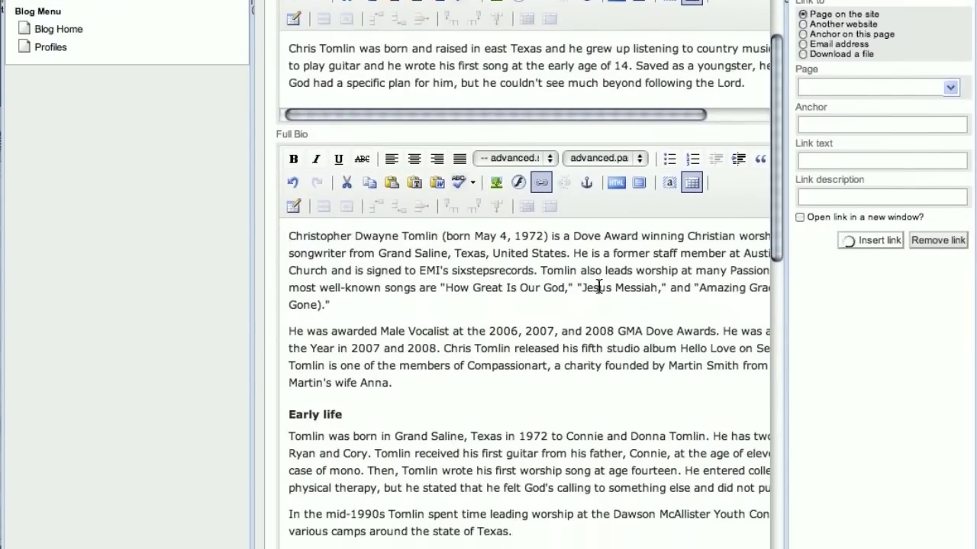
Link Jesus in 'Jesus Messiah' to the Wikipedia URL.
double_click(599, 288)
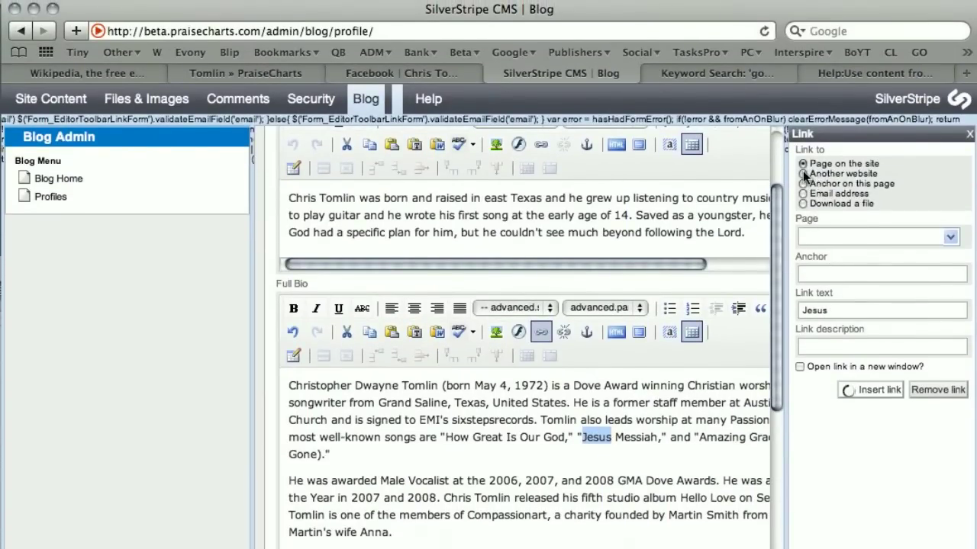
left_click(803, 174)
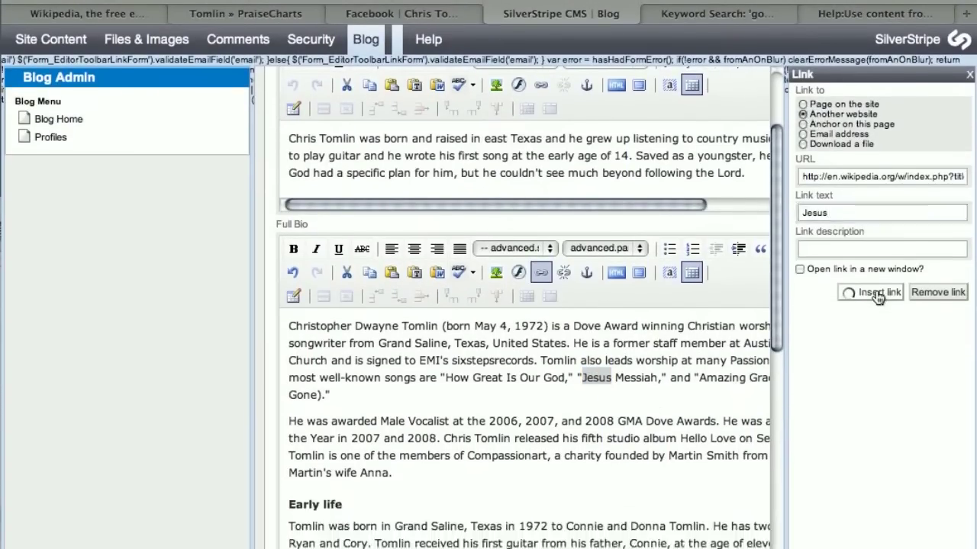
left_click(877, 352)
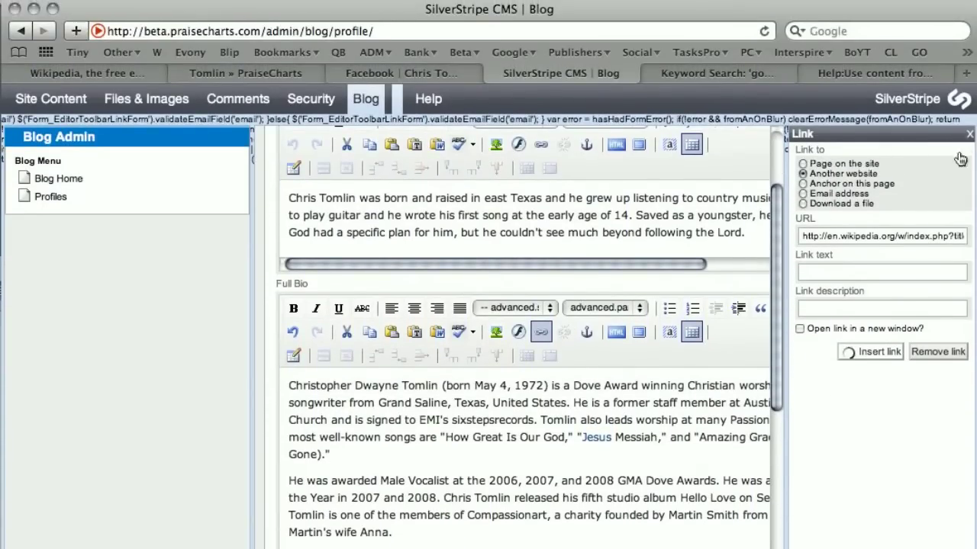
left_click(968, 136)
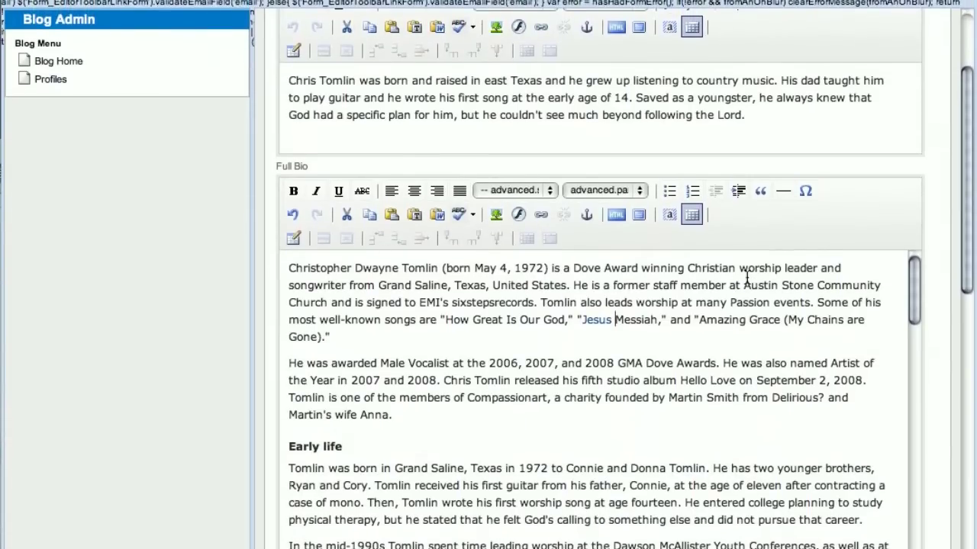
Replace the linked Jesus with plain text 'Jesus' before Messiah and review the Full Bio.
key("BackSpace")
key("BackSpace")
key("BackSpace")
key("BackSpace")
key("BackSpace")
key("BackSpace")
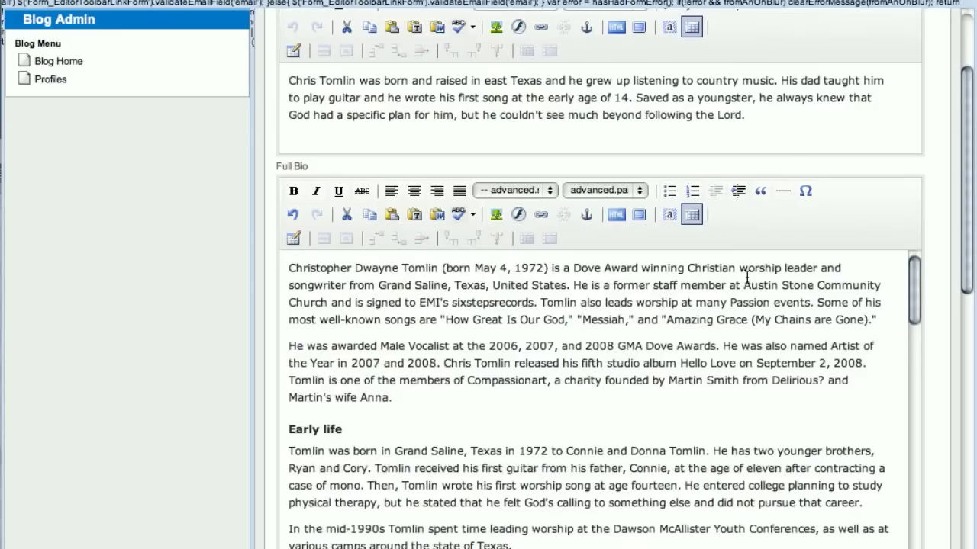
type("Jesus")
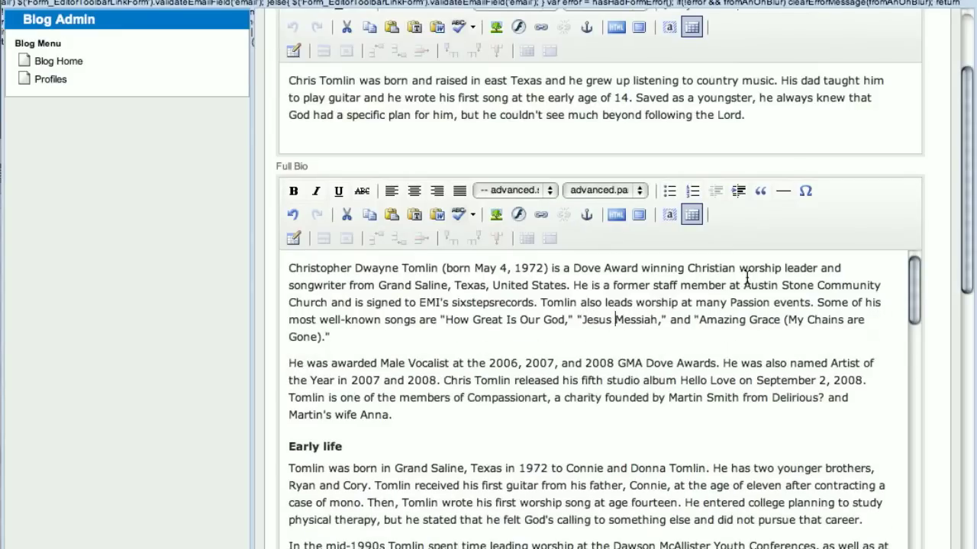
scroll(617, 282, "down", 10)
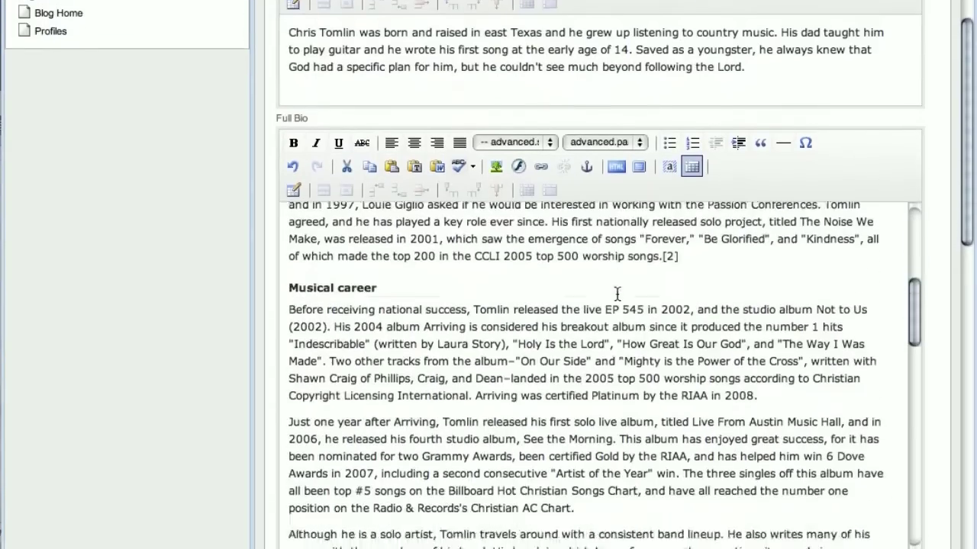
scroll(617, 280, "down", 10)
scroll(573, 135, "up", 5)
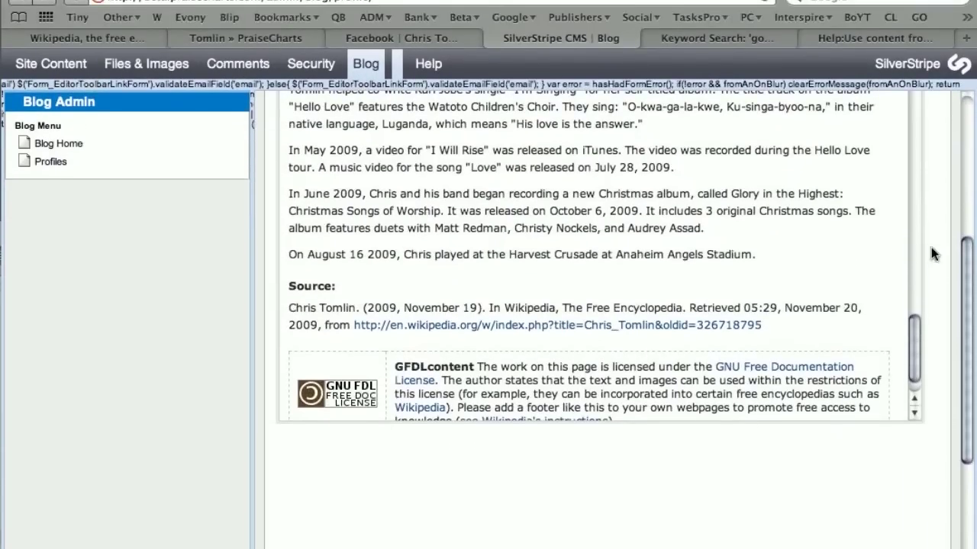
scroll(931, 252, "up", 5)
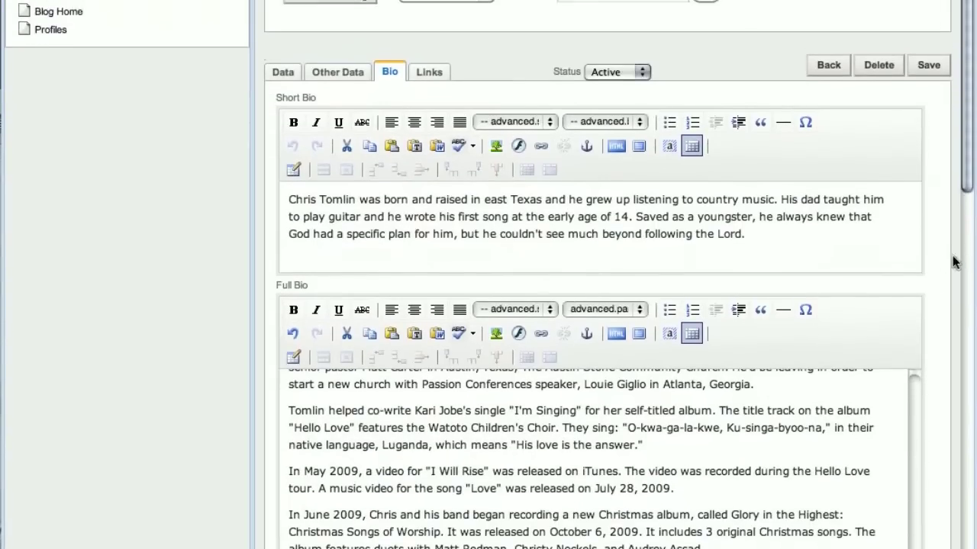
scroll(889, 290, "down", 8)
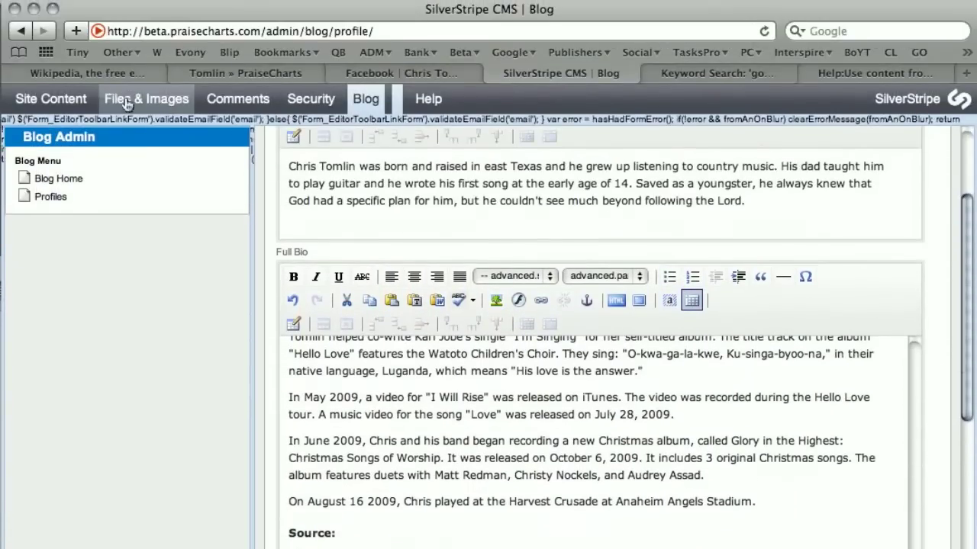
Scroll the Wikipedia Chris Tomlin article down to its license footer.
left_click(84, 57)
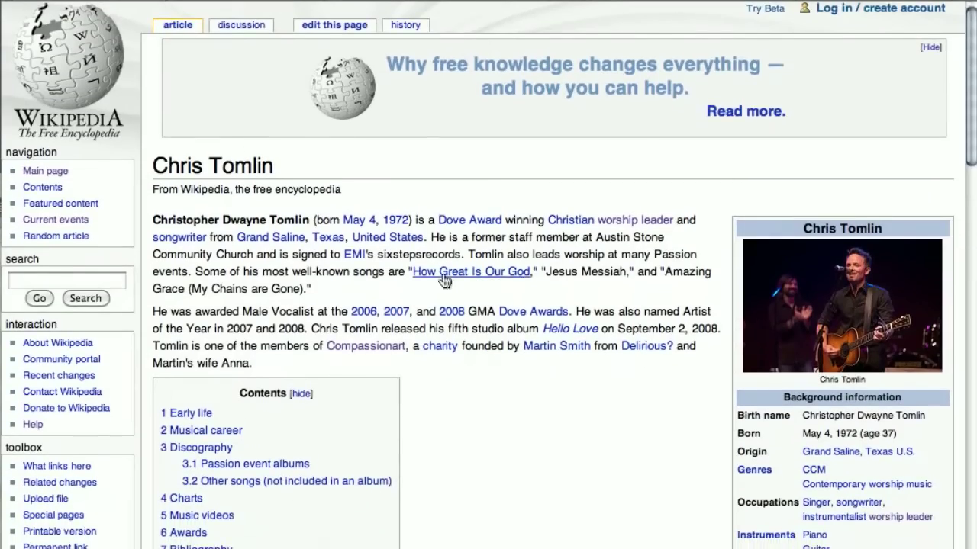
scroll(525, 421, "down", 20)
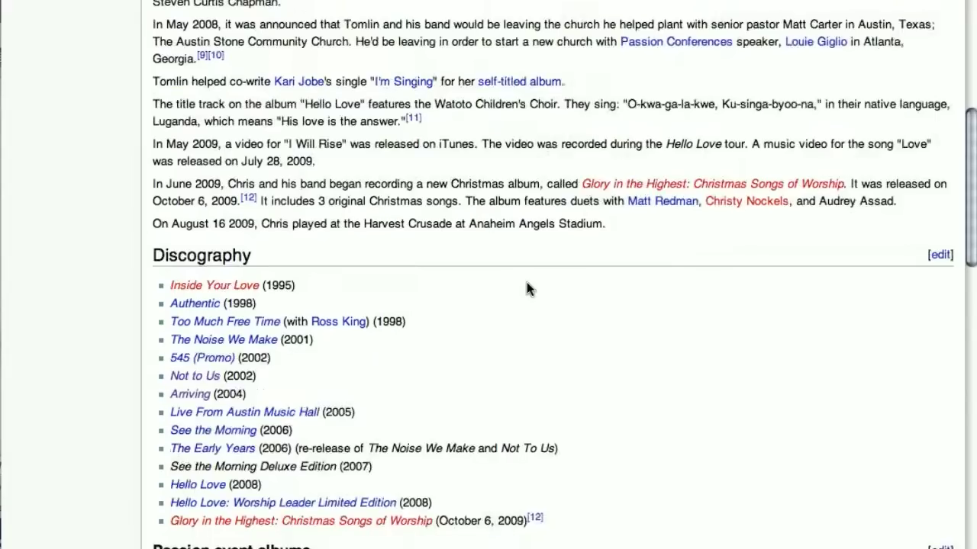
scroll(527, 282, "up", 5)
scroll(584, 224, "down", 20)
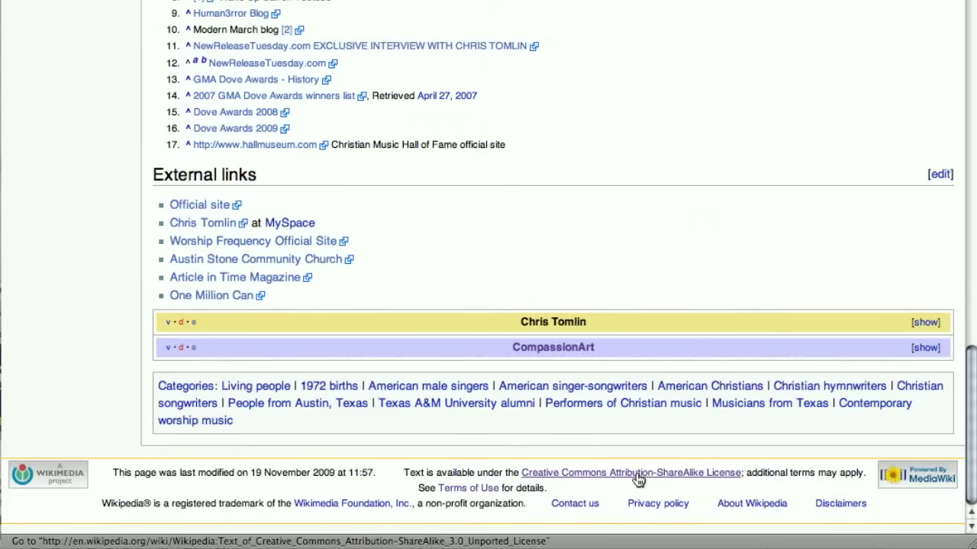